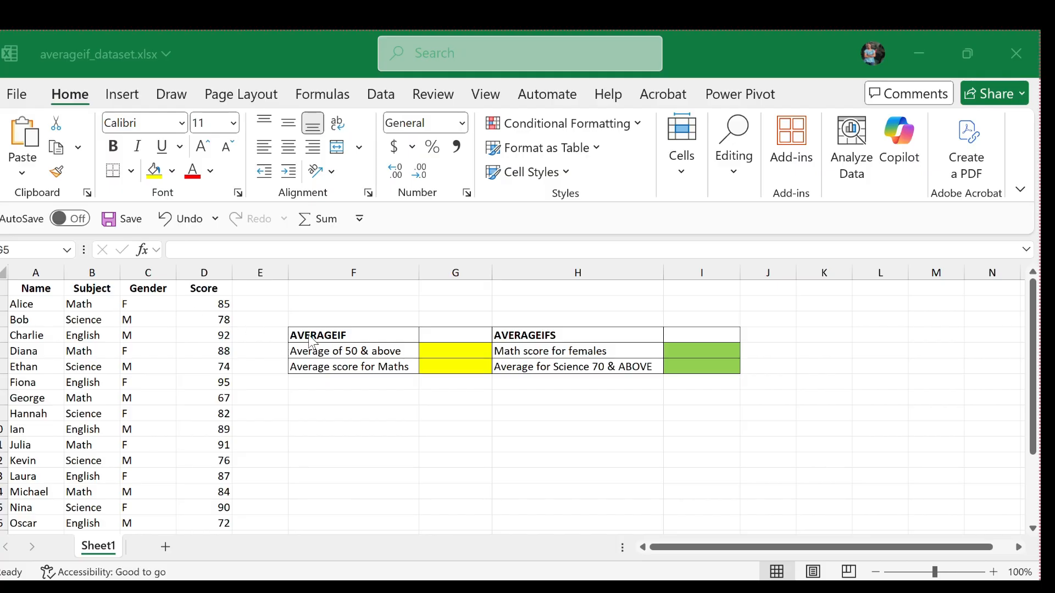
# Step: Enter =AVERAGEIF(D2:D21,">=50") in cell G5 to average the scores of 50 and above
pyautogui.click(450, 350)
pyautogui.write('=AVERAGEIF(')
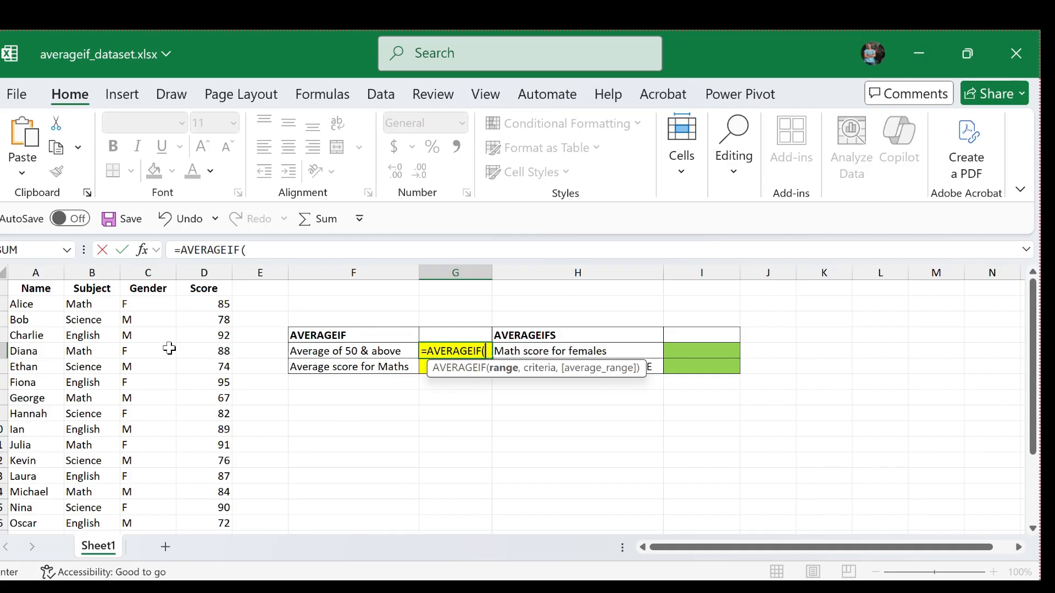
pyautogui.moveTo(212, 304); pyautogui.dragTo(221, 503)
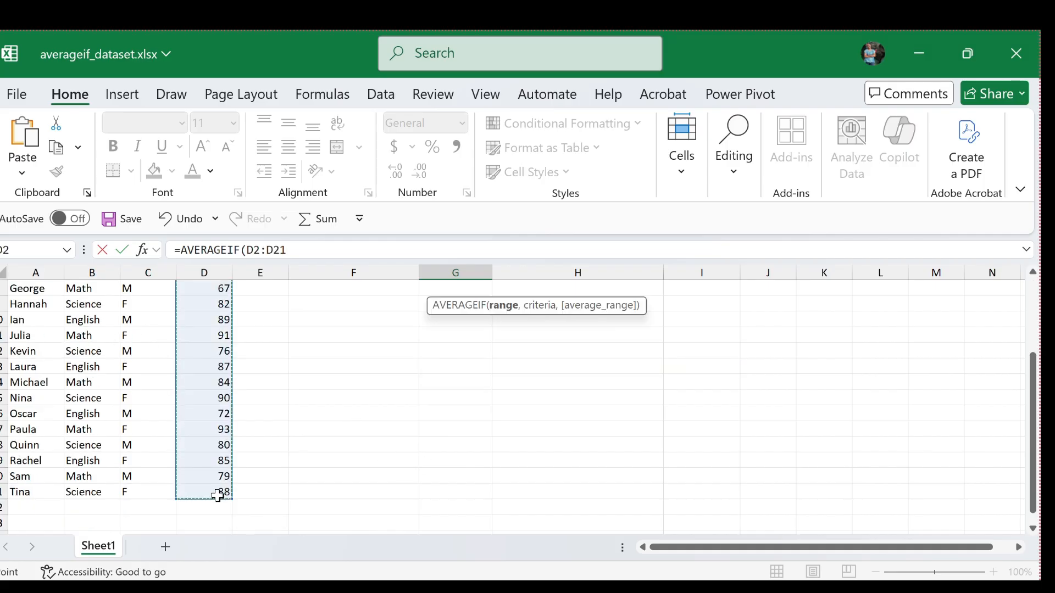
pyautogui.scroll(3, 242, 419)
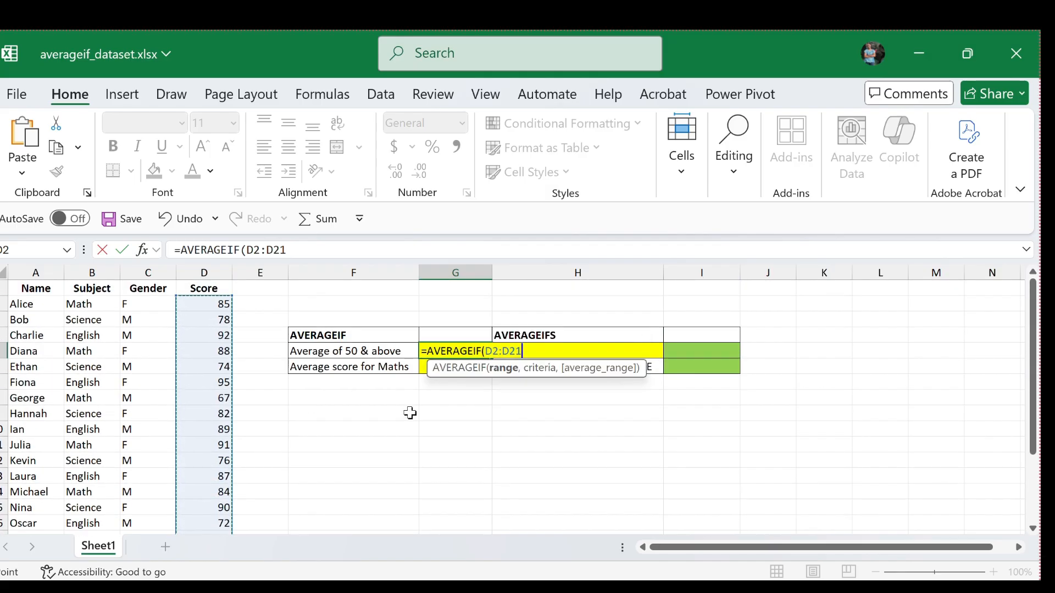
pyautogui.write(',')
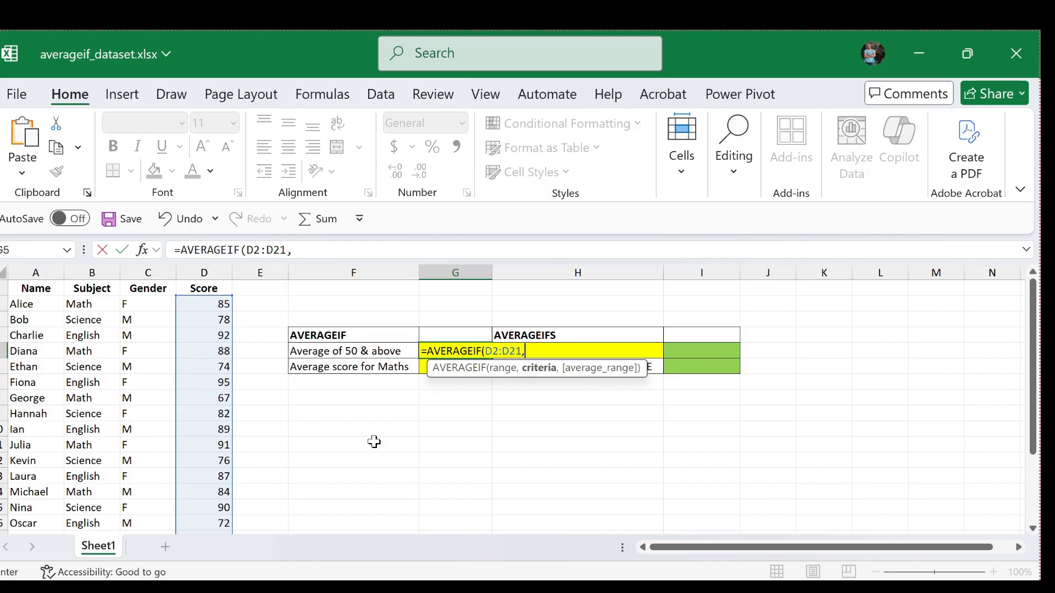
pyautogui.write('">=50")')
pyautogui.press('Return')
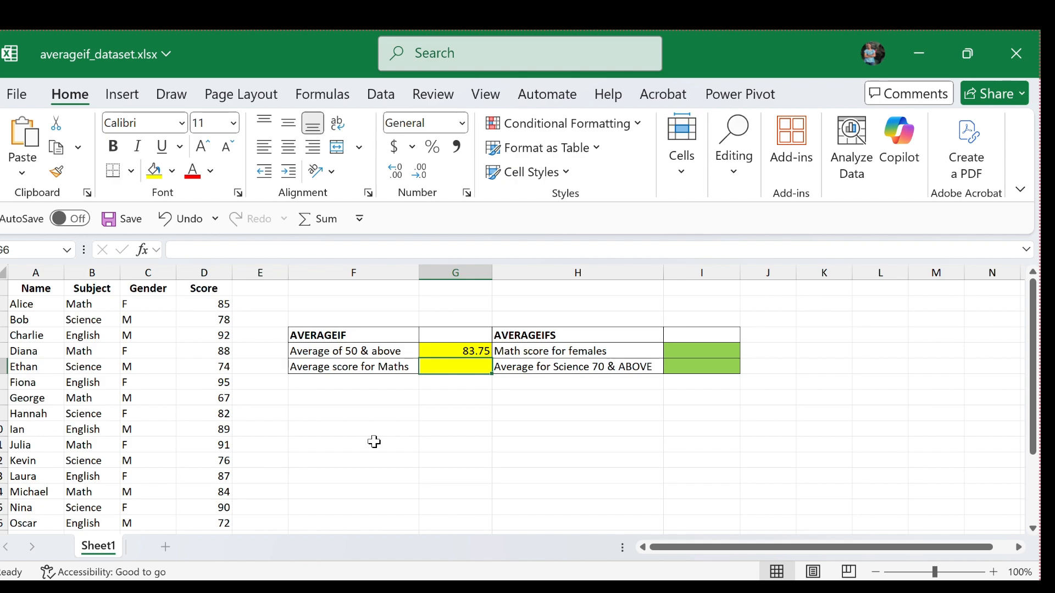
pyautogui.click(424, 414)
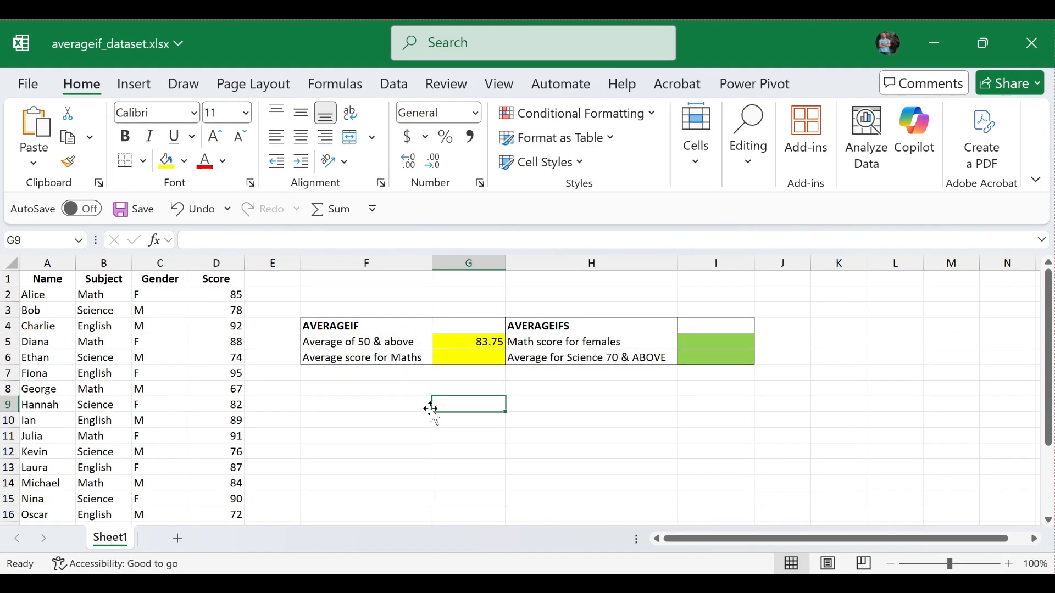
# Step: Enter =AVERAGEIF(B2:B21, "Math", D2:D21) in cell G6 to average the Maths scores
pyautogui.click(467, 359)
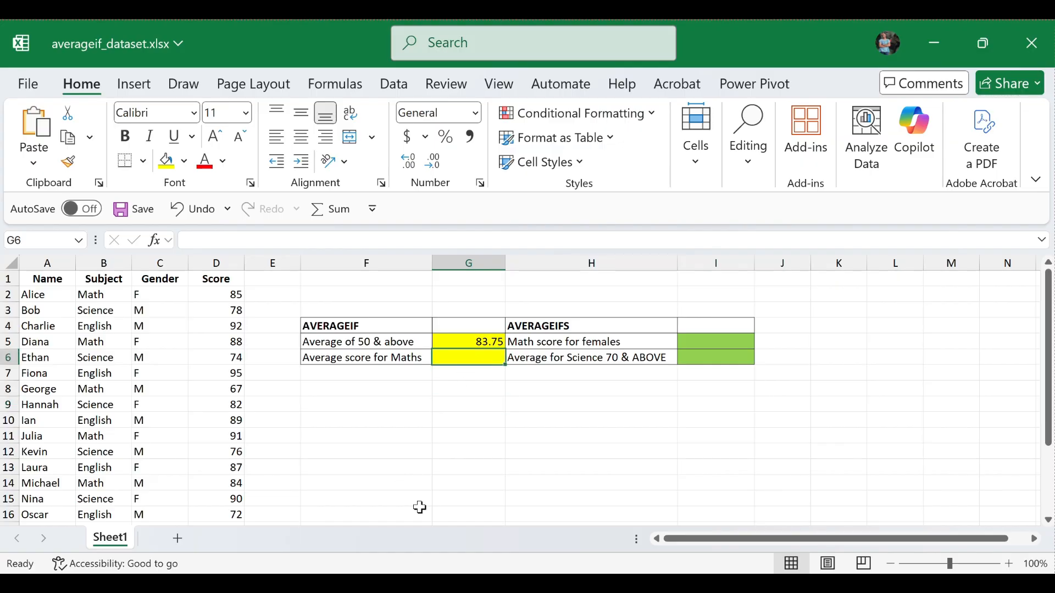
pyautogui.write('=a')
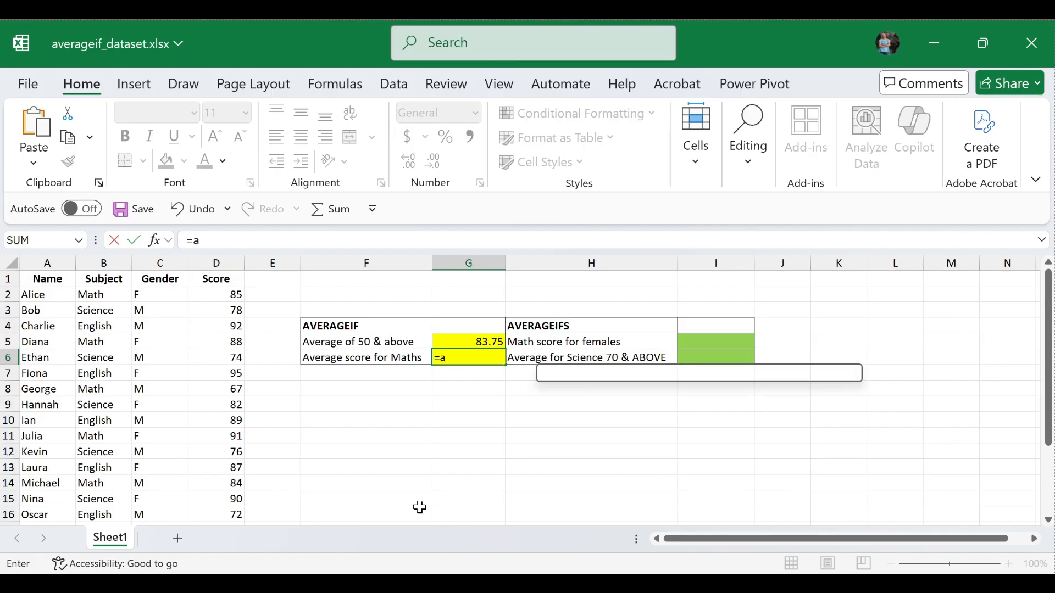
pyautogui.write('ve')
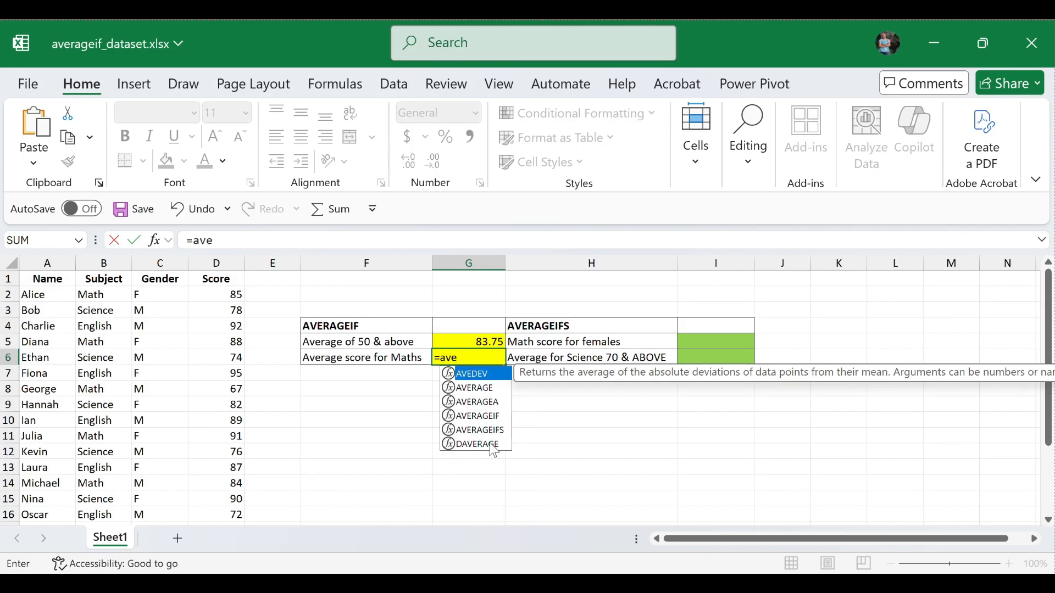
pyautogui.click(498, 420)
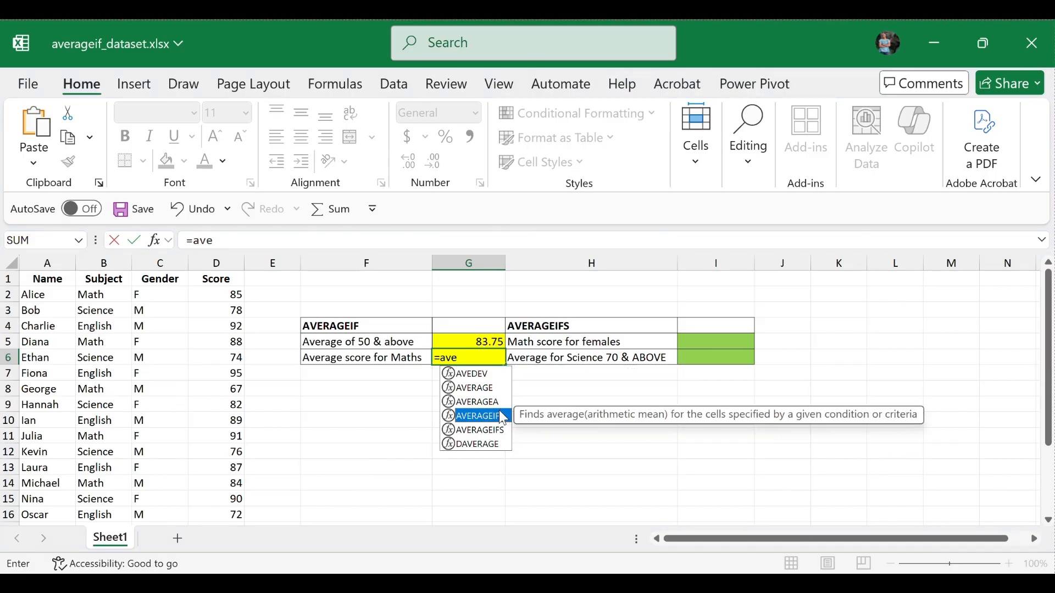
pyautogui.doubleClick(500, 419)
pyautogui.write('B2:B21, "Math", D2:D21)')
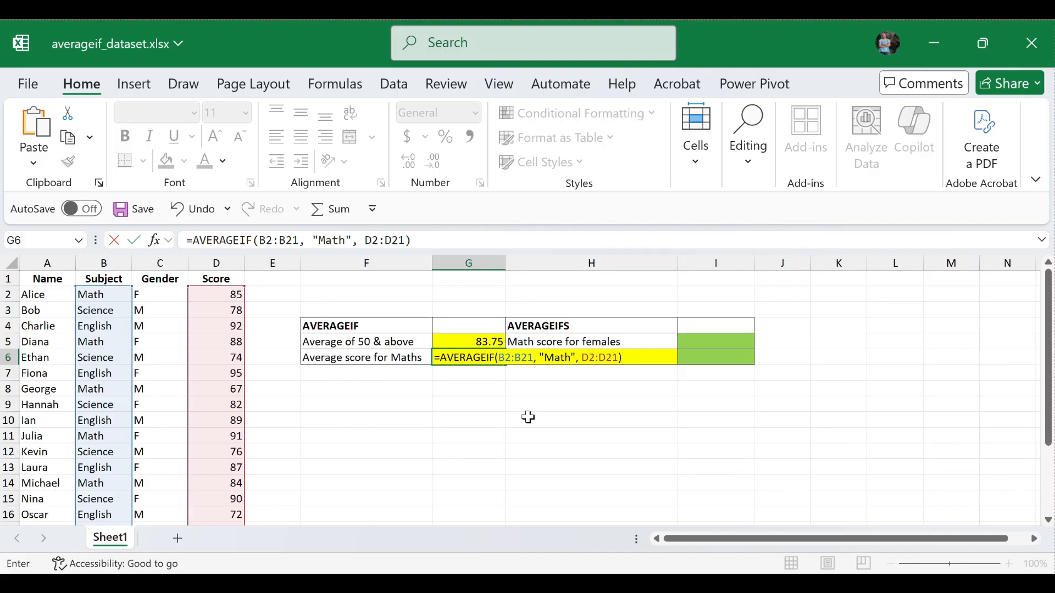
pyautogui.press('Return')
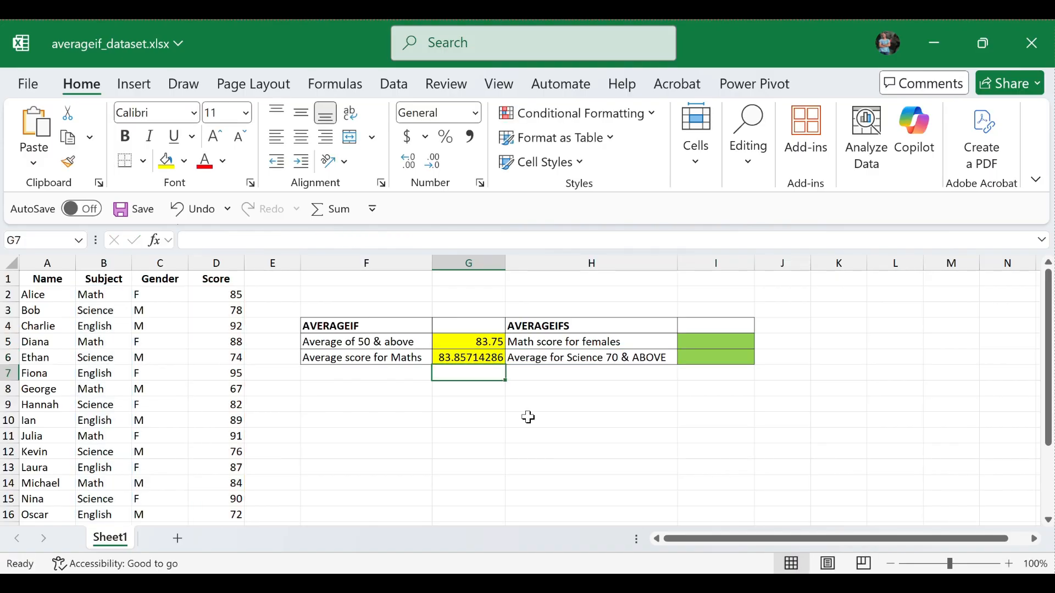
# Step: Reduce the Maths average in cell G6 to two decimal places
pyautogui.click(455, 360)
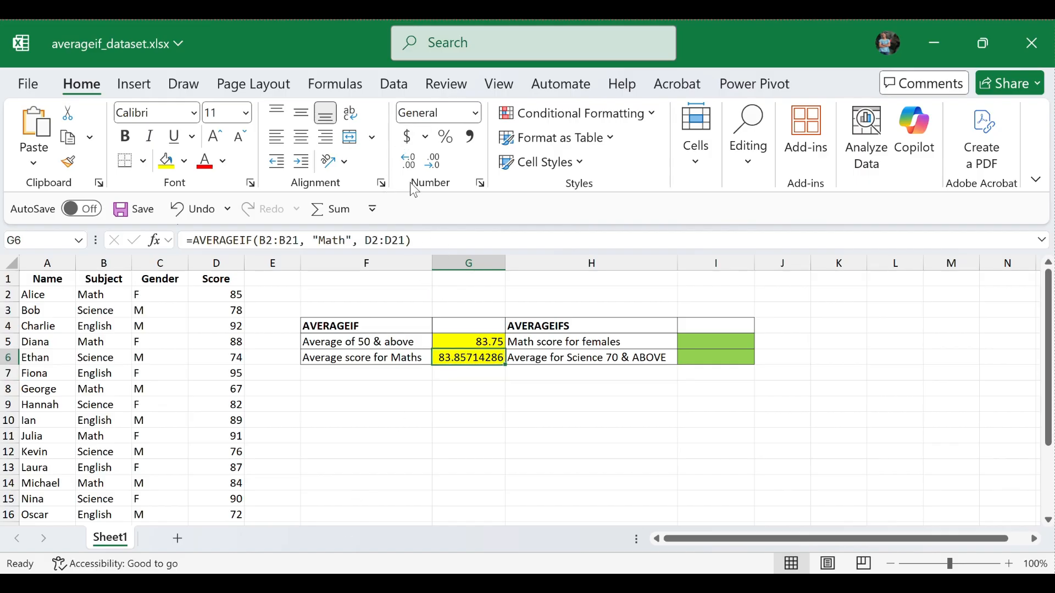
pyautogui.click(435, 162)
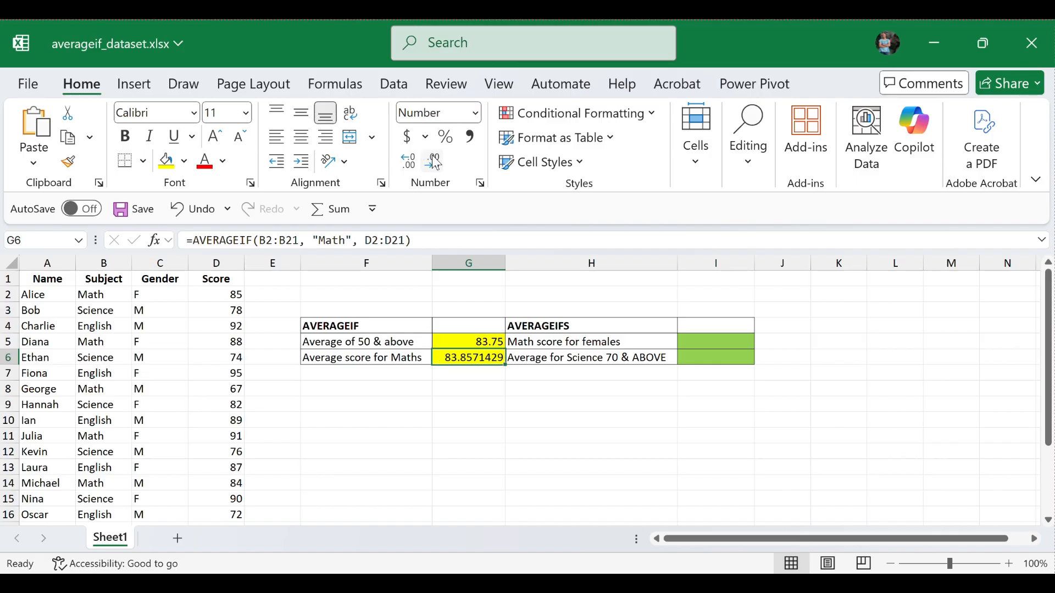
pyautogui.click(435, 162)
pyautogui.click(435, 163)
pyautogui.click(435, 165)
pyautogui.click(434, 165)
pyautogui.click(435, 165)
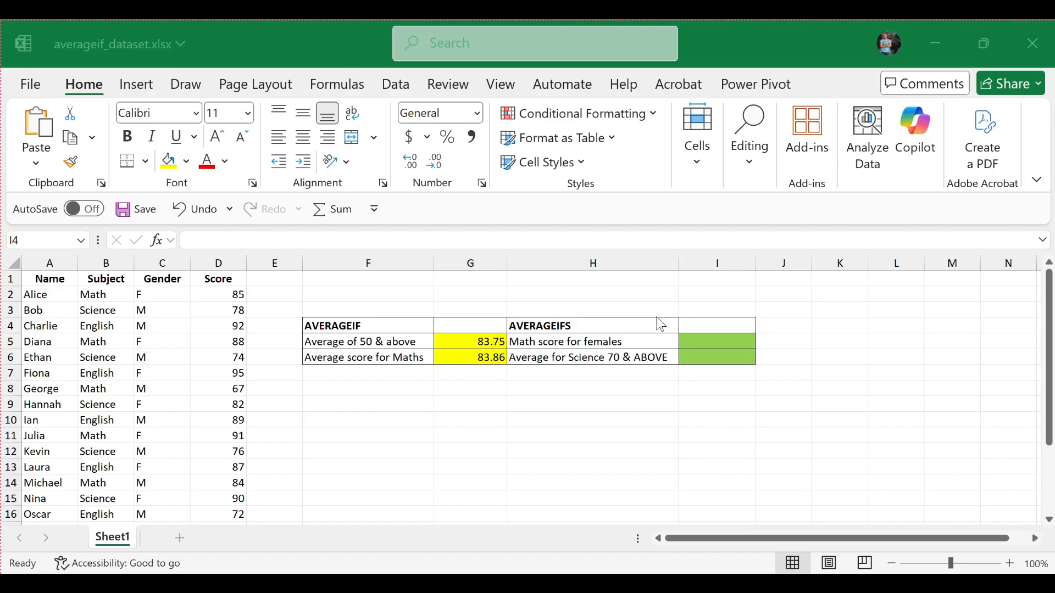
# Step: Enter =AVERAGEIFS(D2:D21,B2:B21, "Math", C2:C21, "F") in cell I5 to average the females' Math scores
pyautogui.click(694, 341)
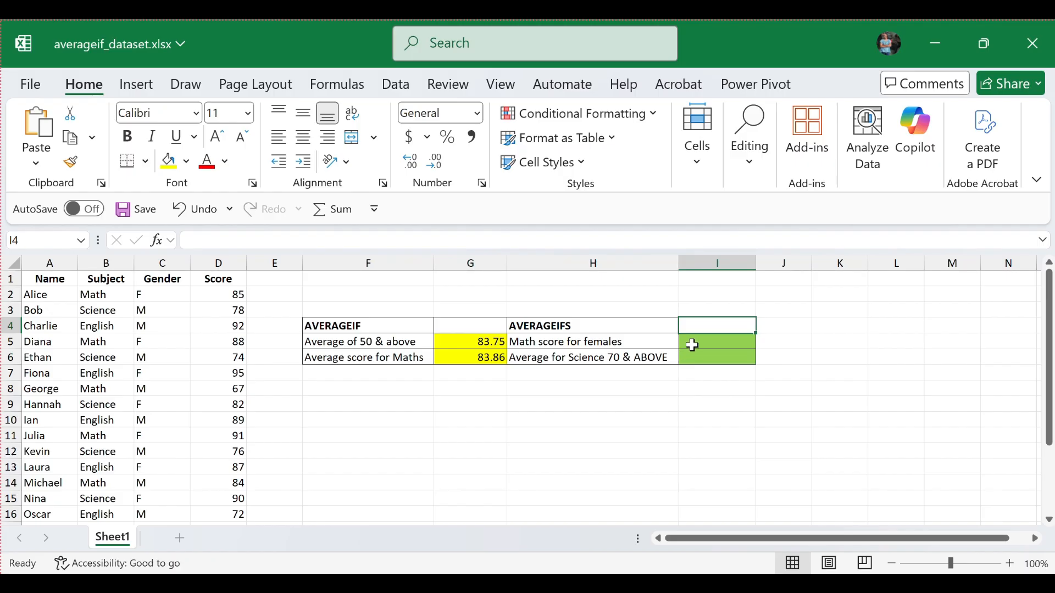
pyautogui.click(692, 345)
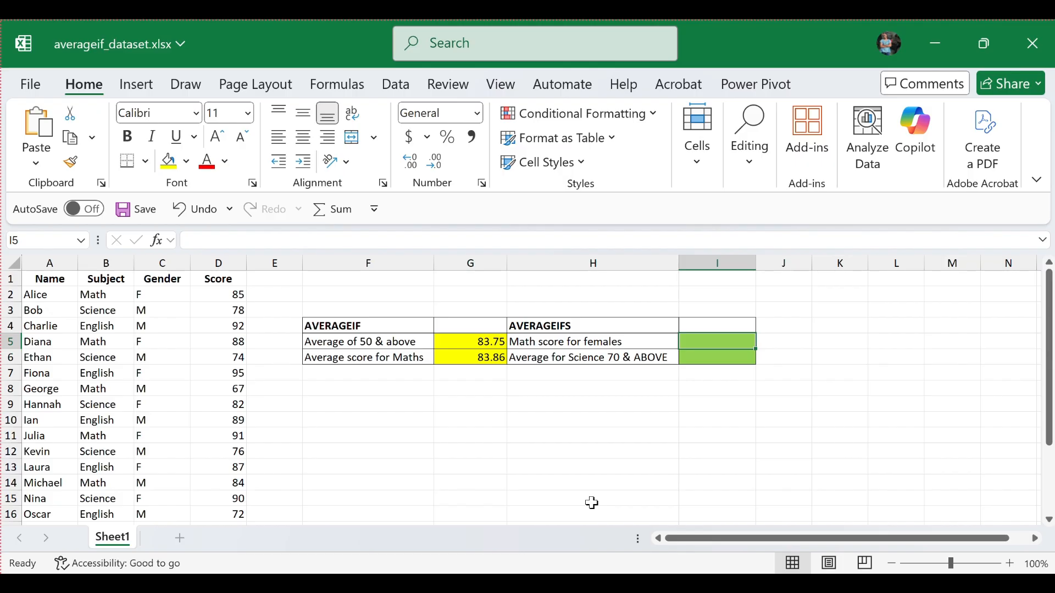
pyautogui.write('=a')
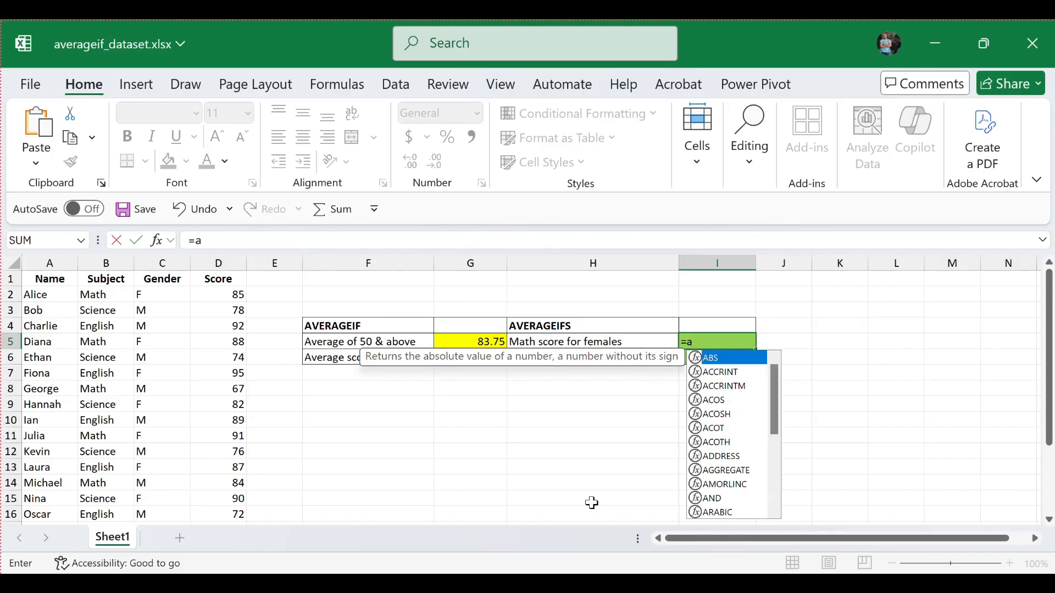
pyautogui.write('ve')
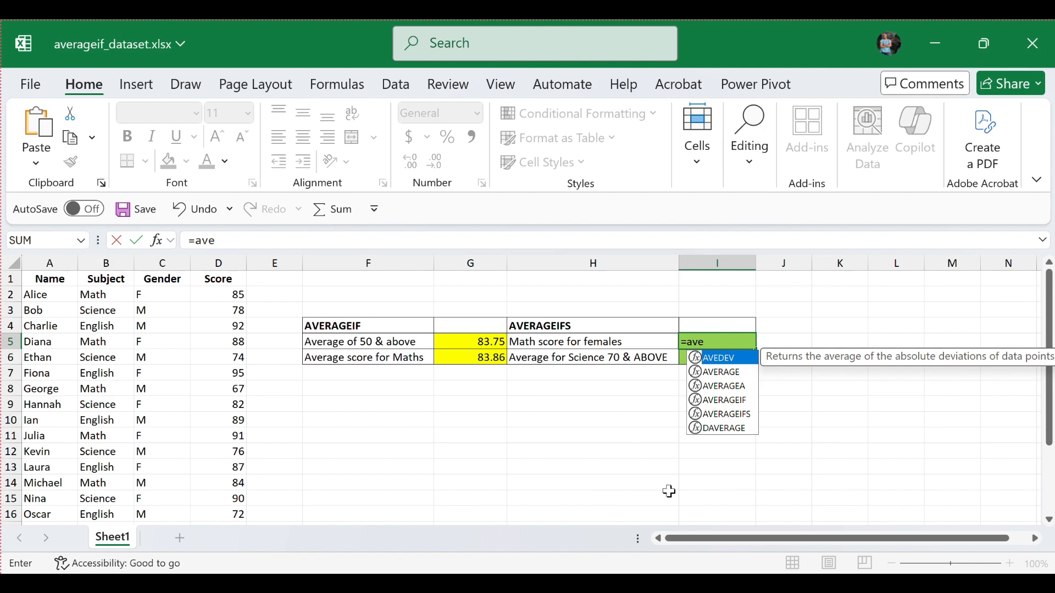
pyautogui.doubleClick(725, 413)
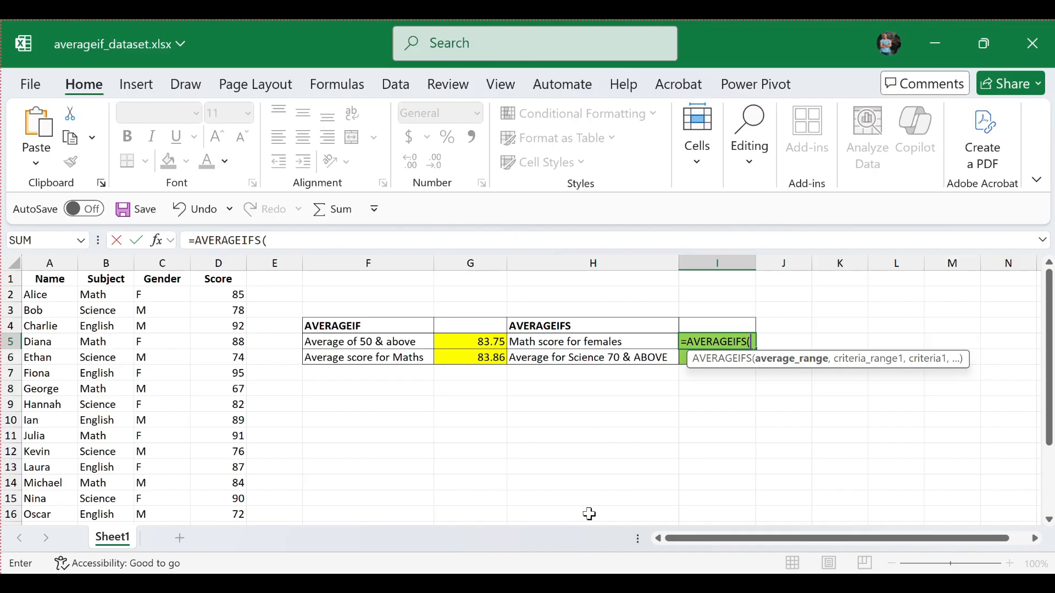
pyautogui.moveTo(219, 295); pyautogui.dragTo(246, 489)
pyautogui.scroll(2, 518, 426)
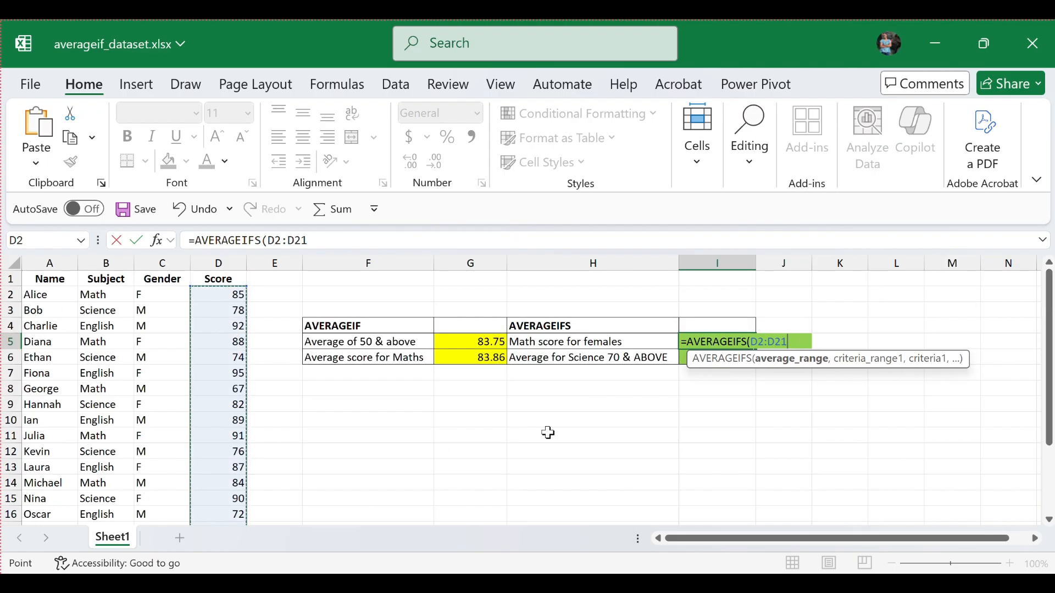
pyautogui.write(',')
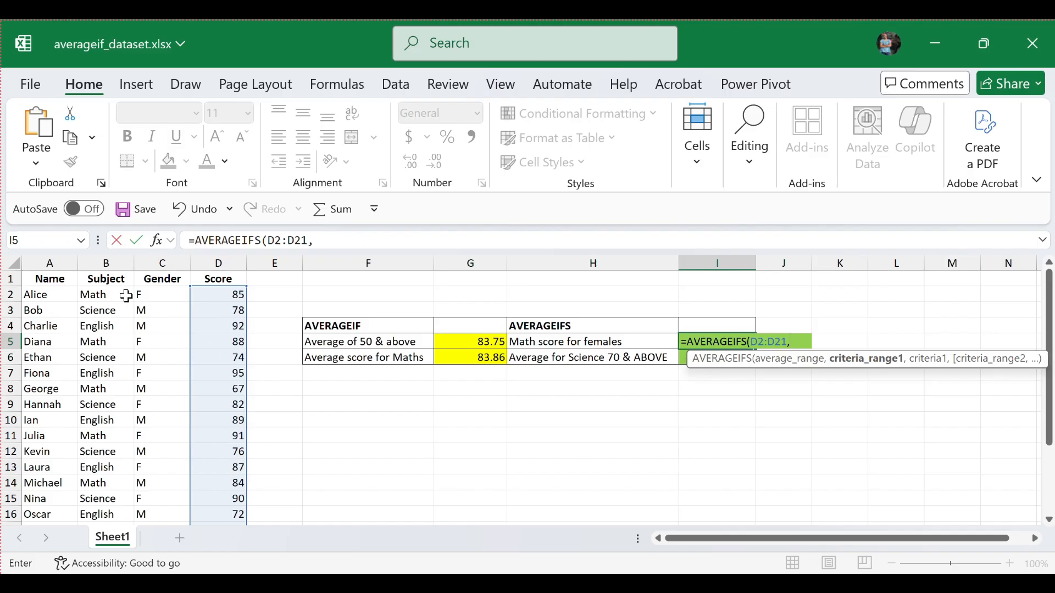
pyautogui.moveTo(121, 295); pyautogui.dragTo(132, 503)
pyautogui.scroll(2, 134, 478)
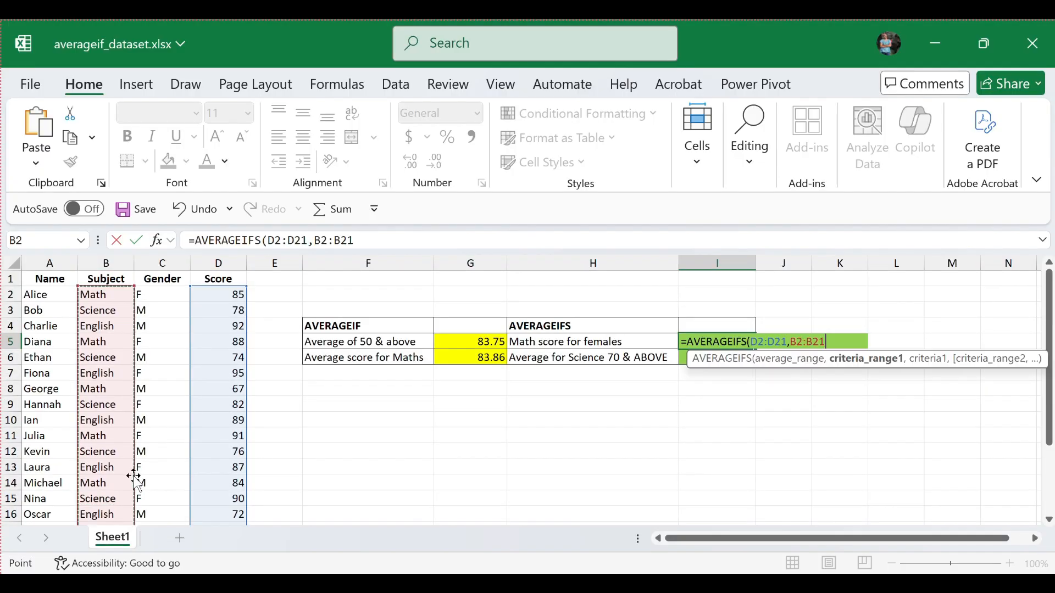
pyautogui.write(', "Math", C2:C21, "F")')
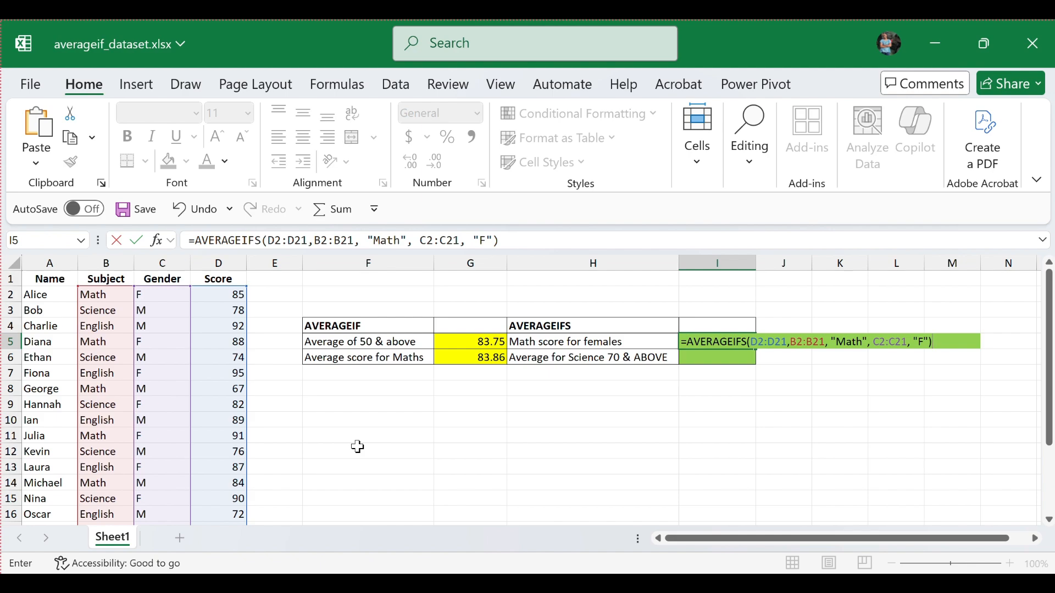
pyautogui.press('Return')
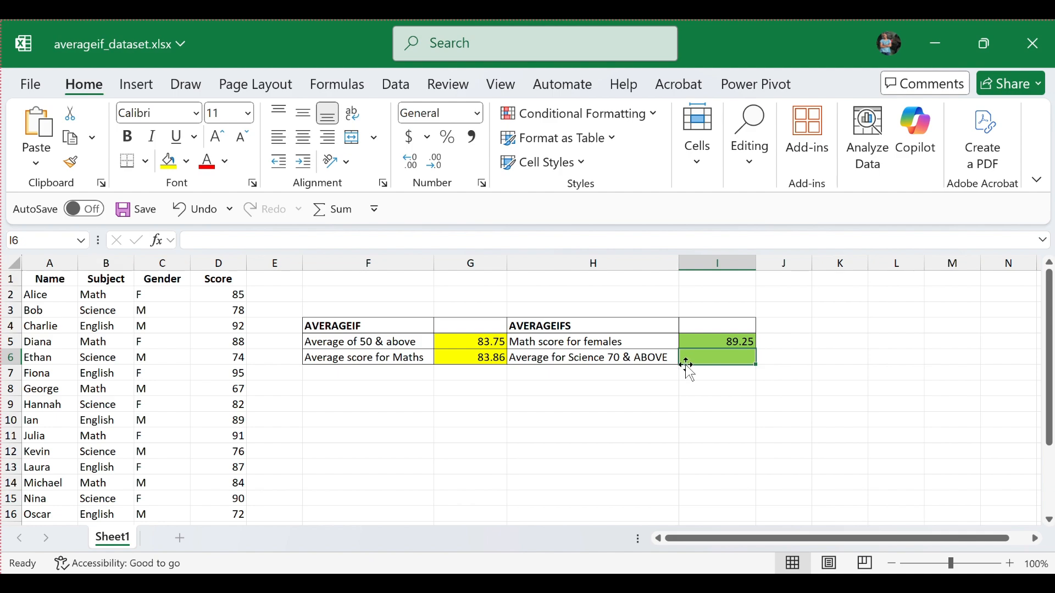
# Step: Enter =AVERAGEIFS(D2:D21,B2:B21, "Science", D2:D21, ">=70") in cell I6 to average Science scores of 70 and above
pyautogui.write('=a')
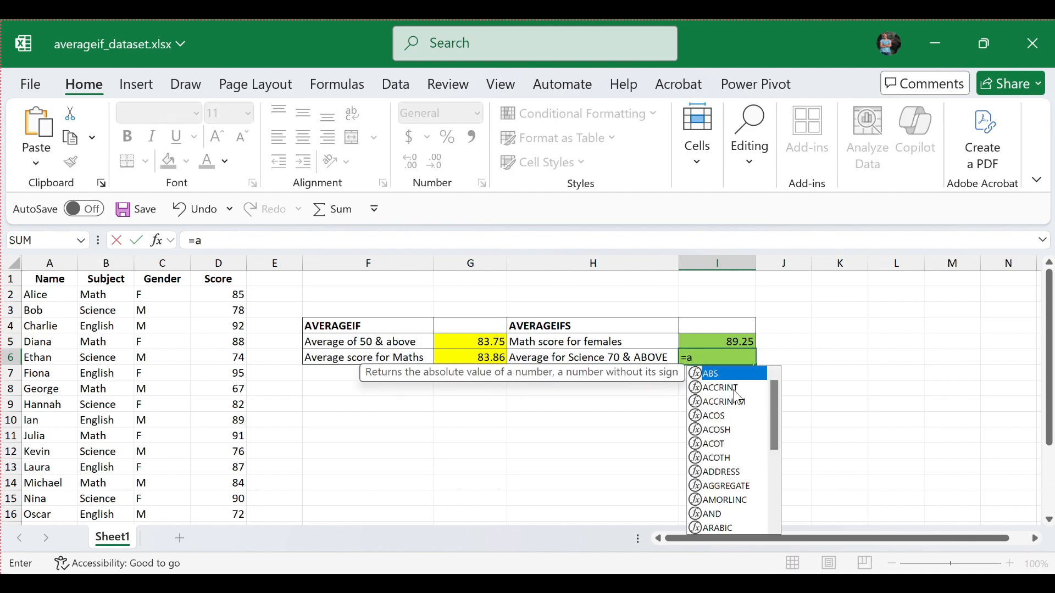
pyautogui.write('ve')
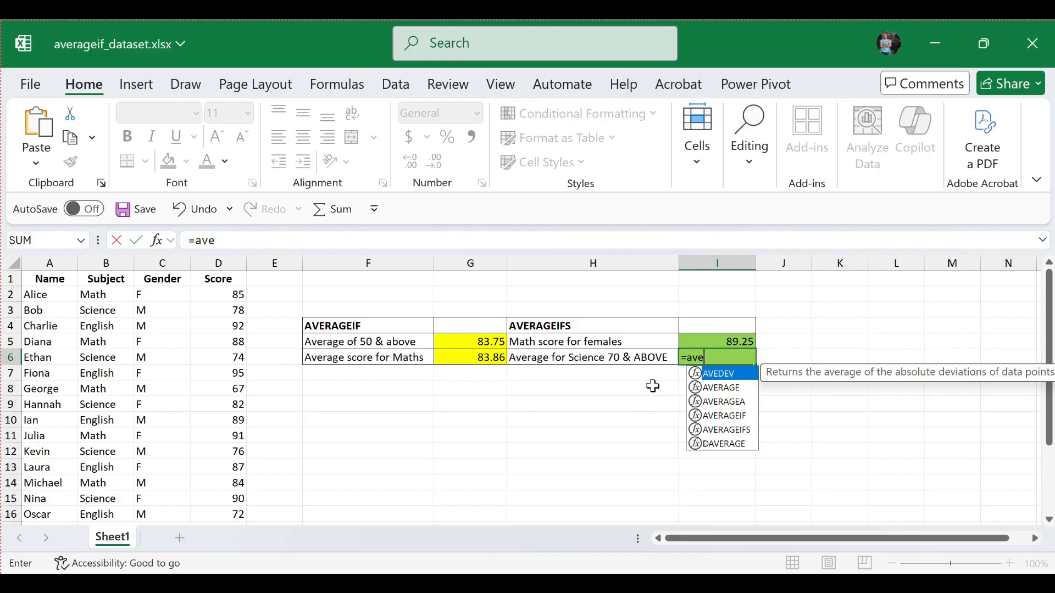
pyautogui.click(720, 434)
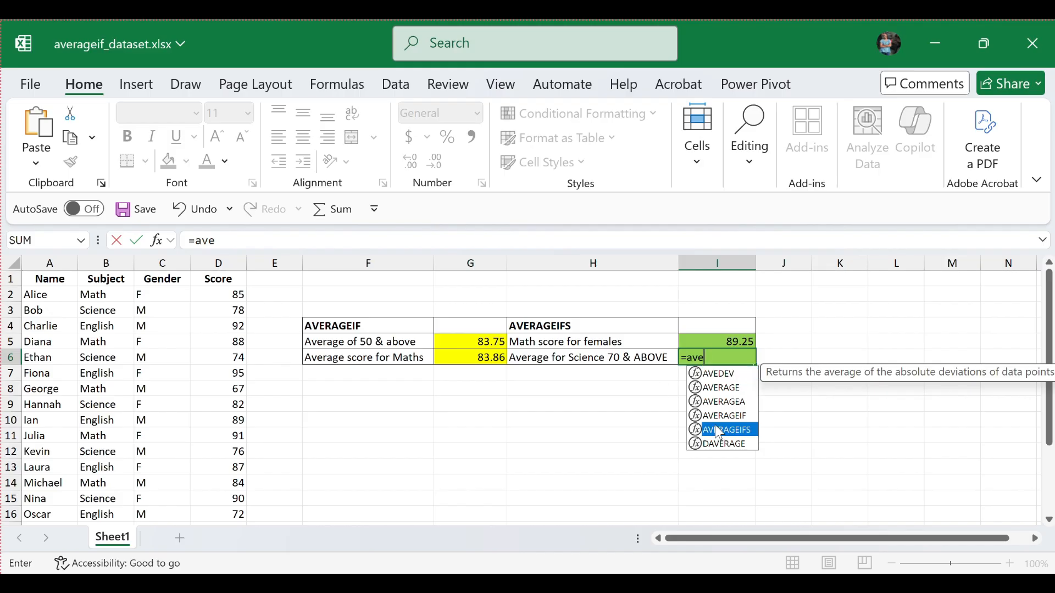
pyautogui.doubleClick(724, 427)
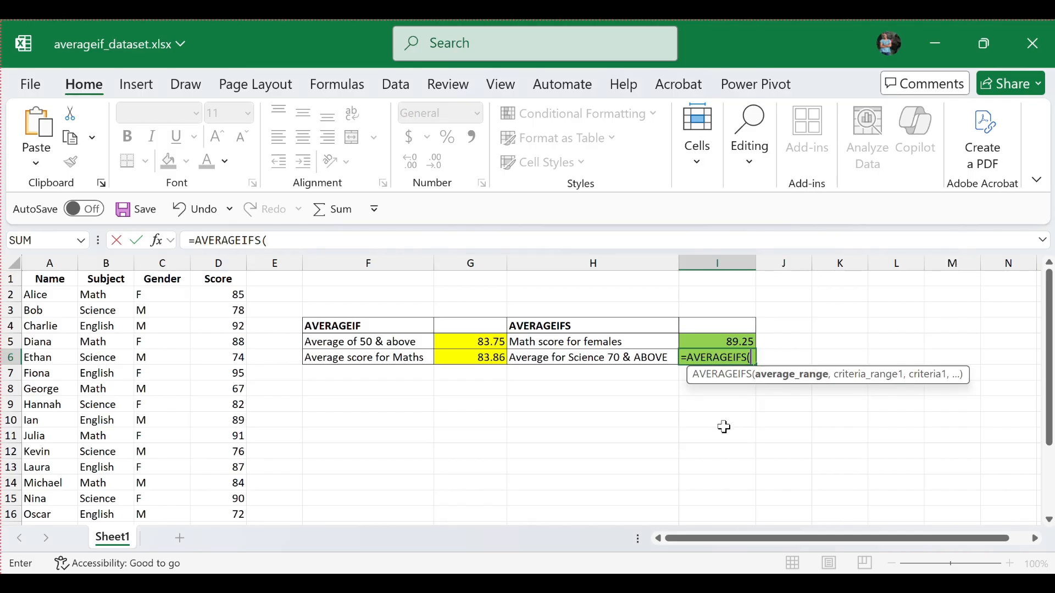
pyautogui.write('D2:D21,B2:B21, "Science" D2:D21, ">=70")')
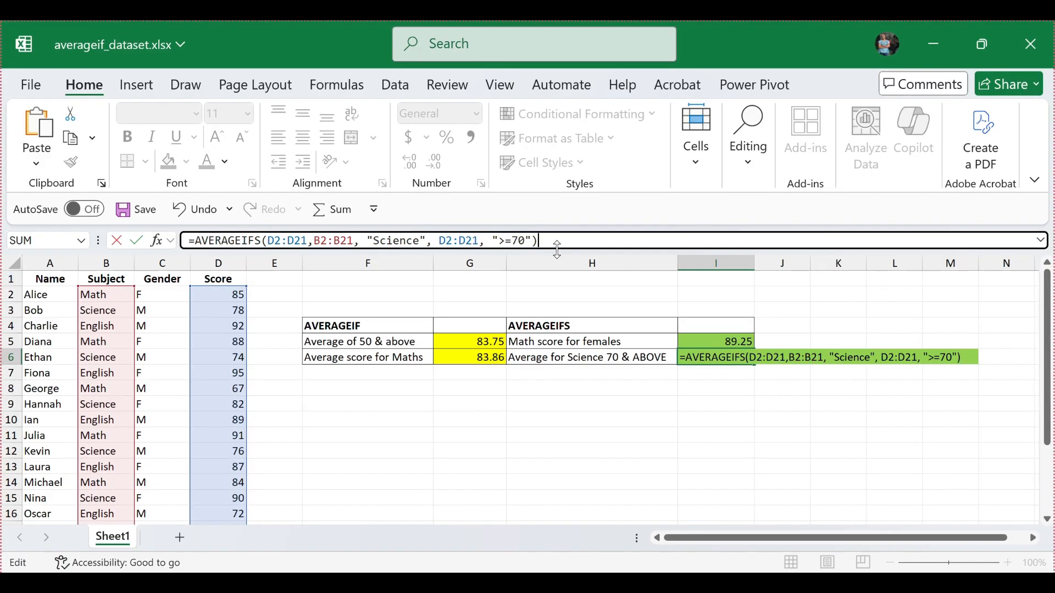
pyautogui.press('Return')
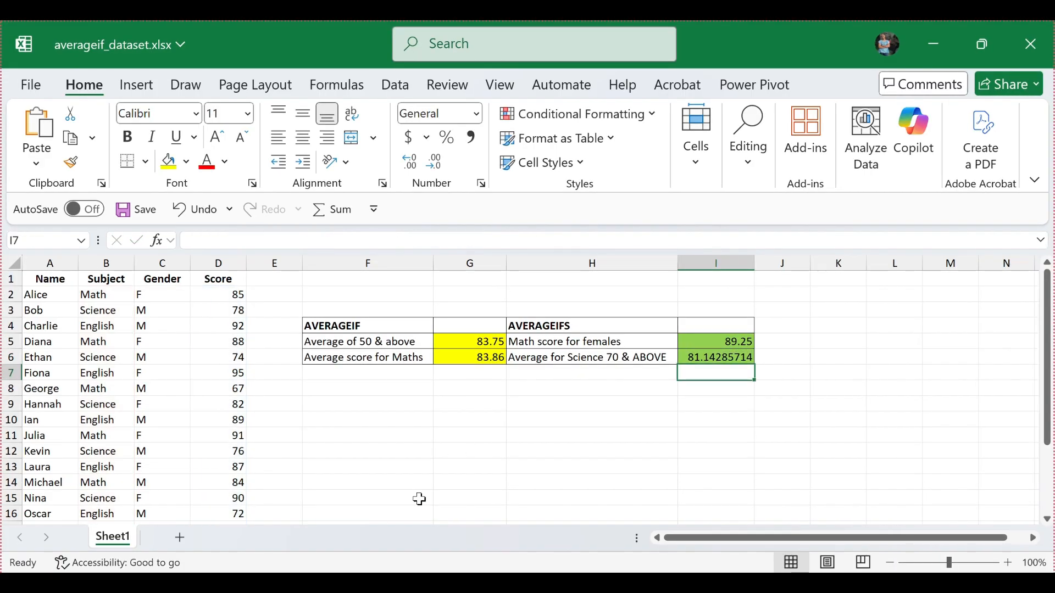
# Step: Reduce the number of decimal places shown for the Science average in cell I6
pyautogui.click(694, 358)
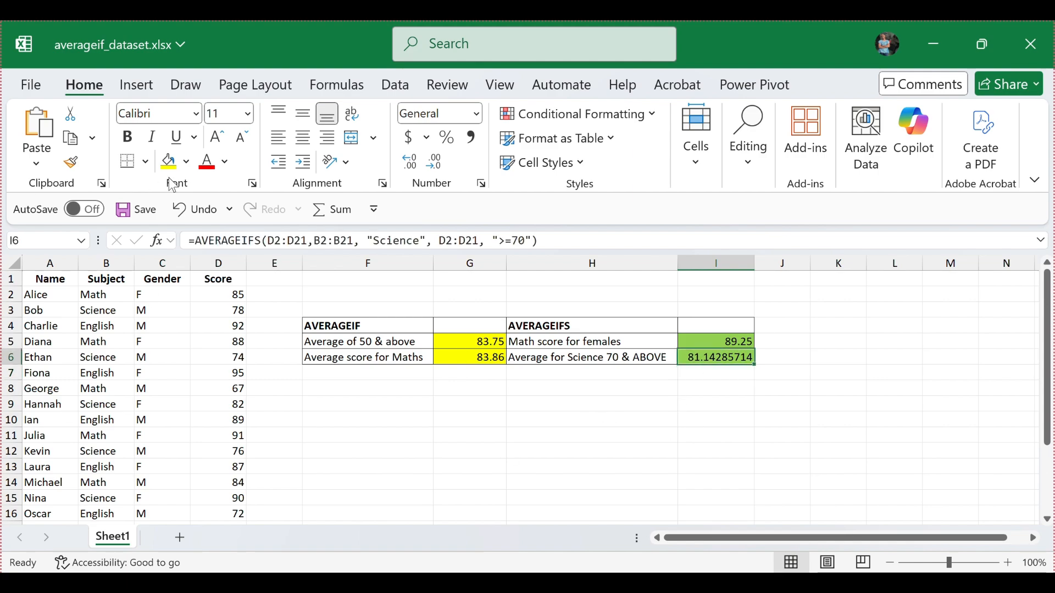
pyautogui.click(437, 161)
pyautogui.click(437, 162)
pyautogui.click(437, 162)
pyautogui.click(437, 161)
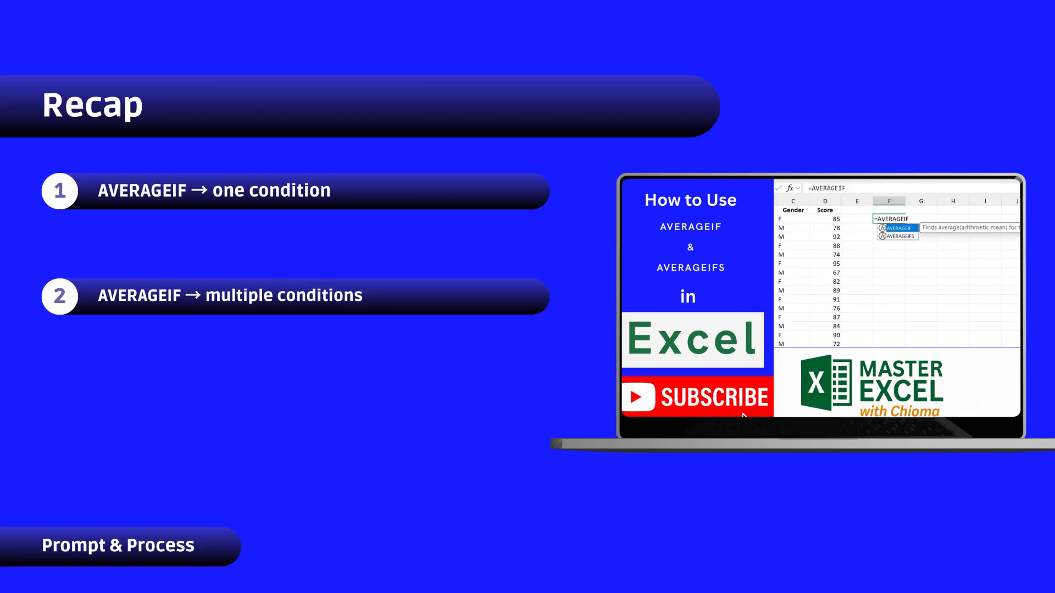